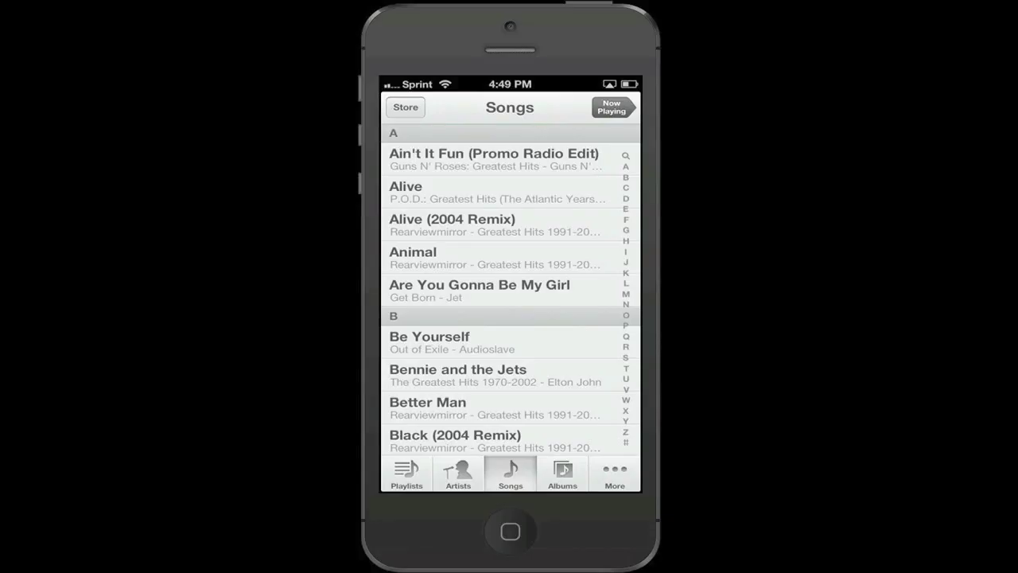
From the Playlists tab, start a new playlist and enter the title 'Test'.
{"action": "left_click", "coordinate": [407, 473]}
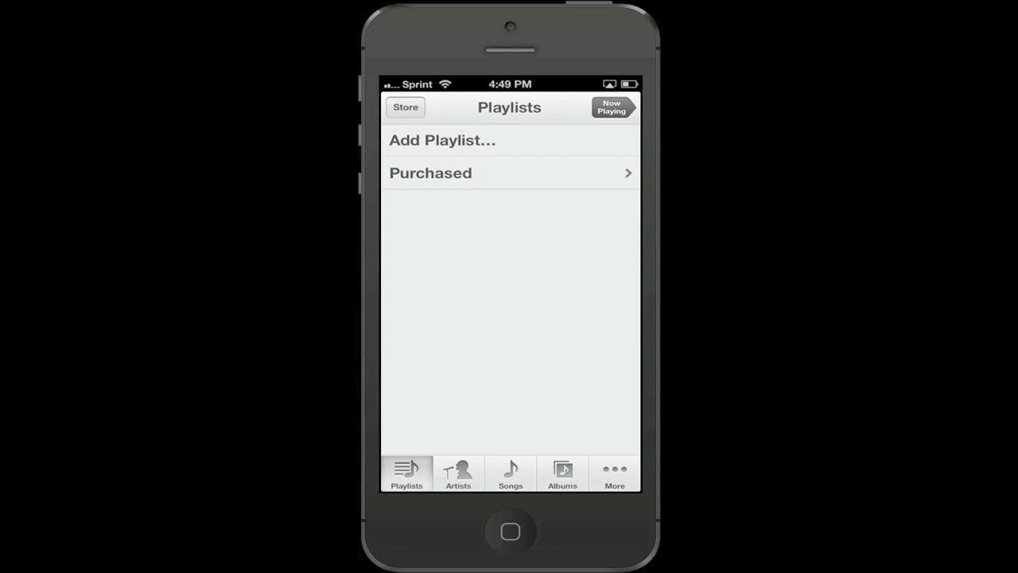
{"action": "left_click", "coordinate": [443, 140]}
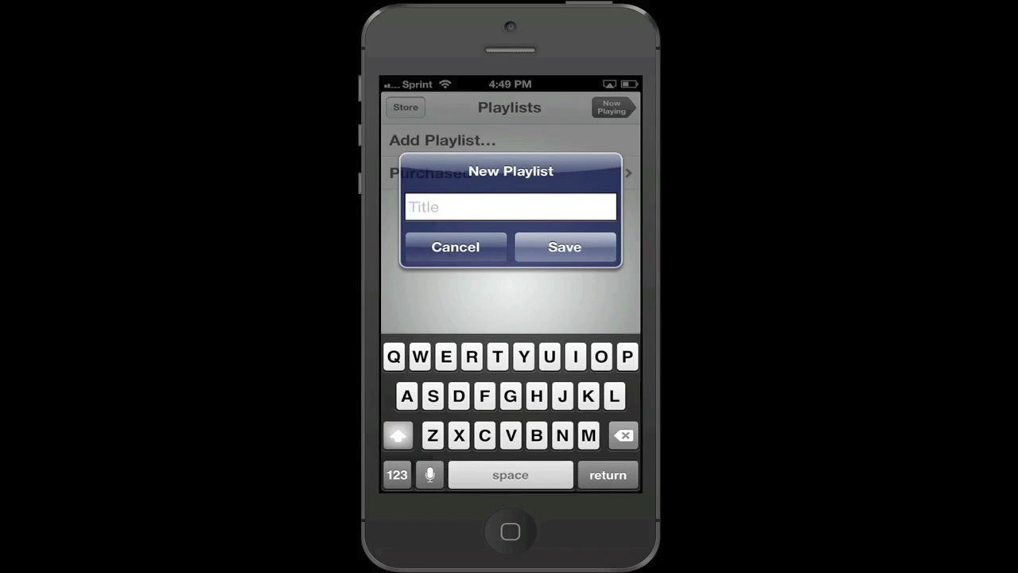
{"action": "type", "text": "Test"}
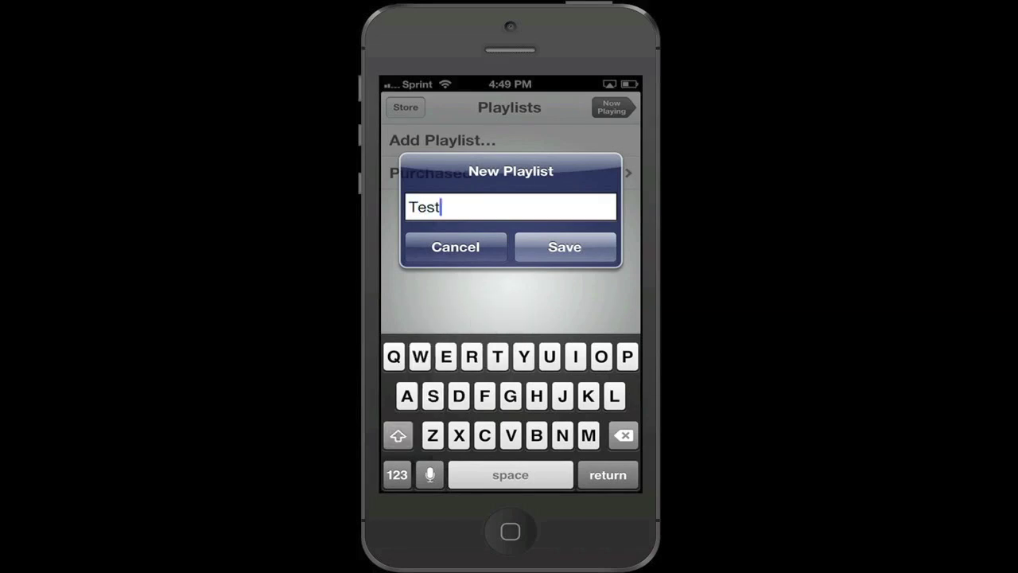
Save Test and add songs including Alive (2004 Remix), Down With the Sickness, Live and Let Die, What a Wonderful World.
{"action": "left_click", "coordinate": [565, 247]}
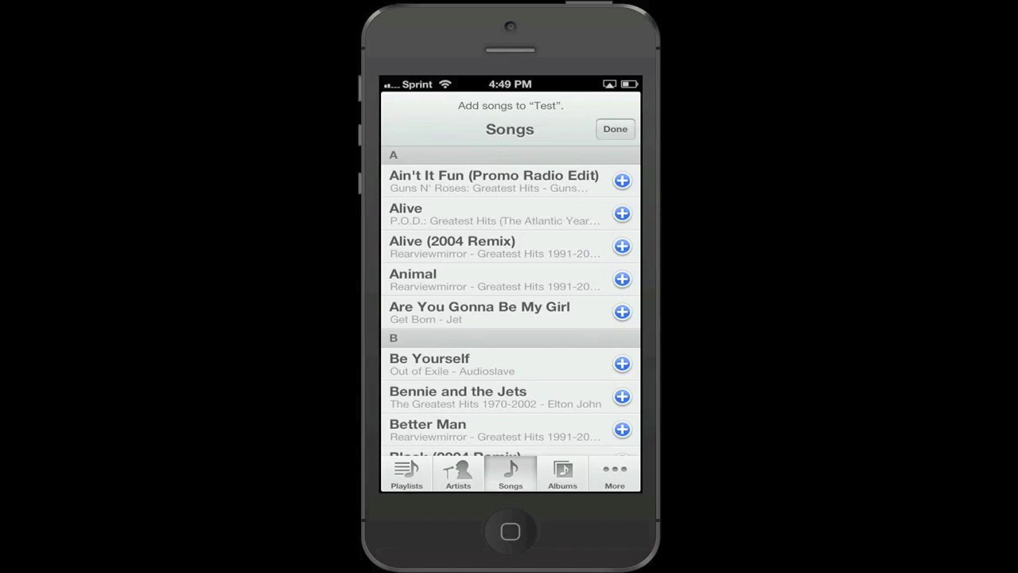
{"action": "left_click", "coordinate": [622, 246]}
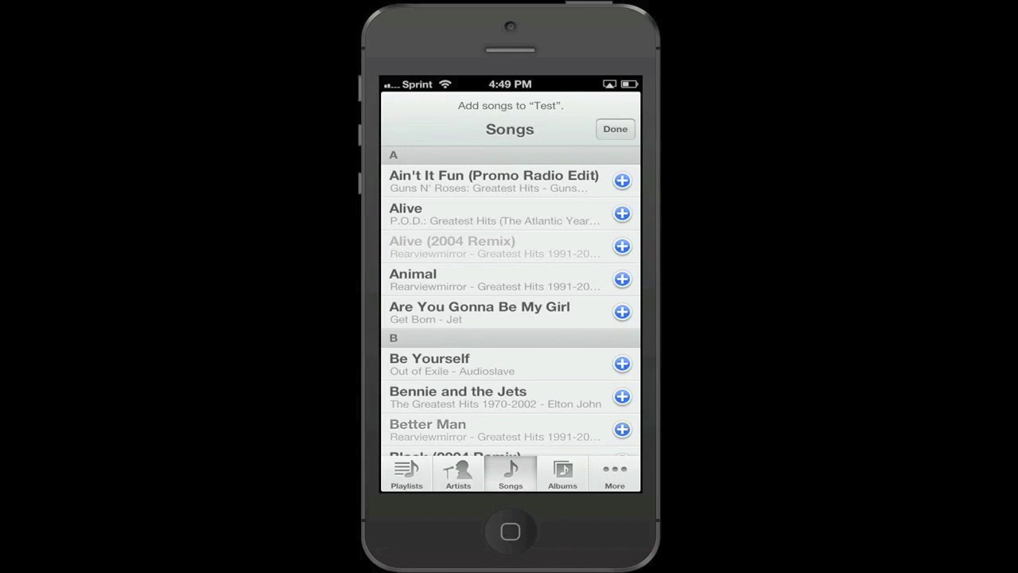
{"action": "scroll", "coordinate": [510, 311], "scroll_direction": "down", "scroll_amount": 10}
{"action": "left_click", "coordinate": [622, 362]}
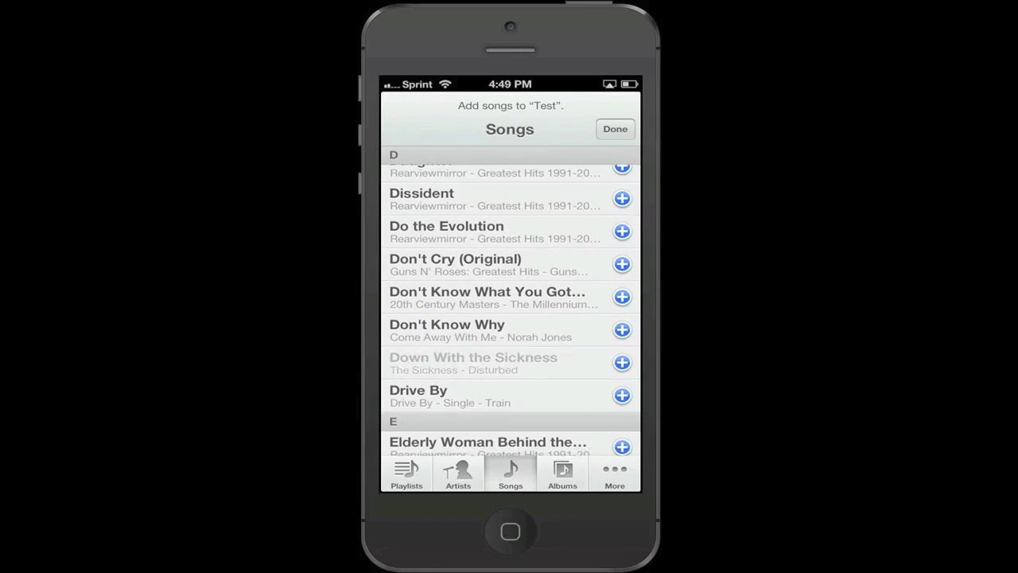
{"action": "scroll", "coordinate": [511, 311], "scroll_direction": "down", "scroll_amount": 10}
{"action": "left_click", "coordinate": [622, 424]}
{"action": "scroll", "coordinate": [511, 310], "scroll_direction": "down", "scroll_amount": 10}
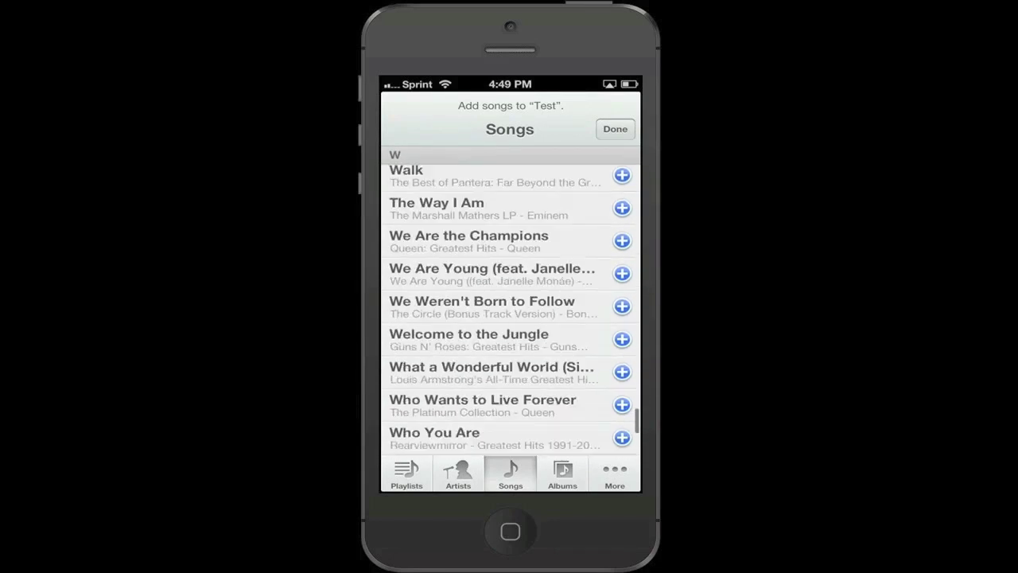
{"action": "scroll", "coordinate": [511, 310], "scroll_direction": "up", "scroll_amount": 1}
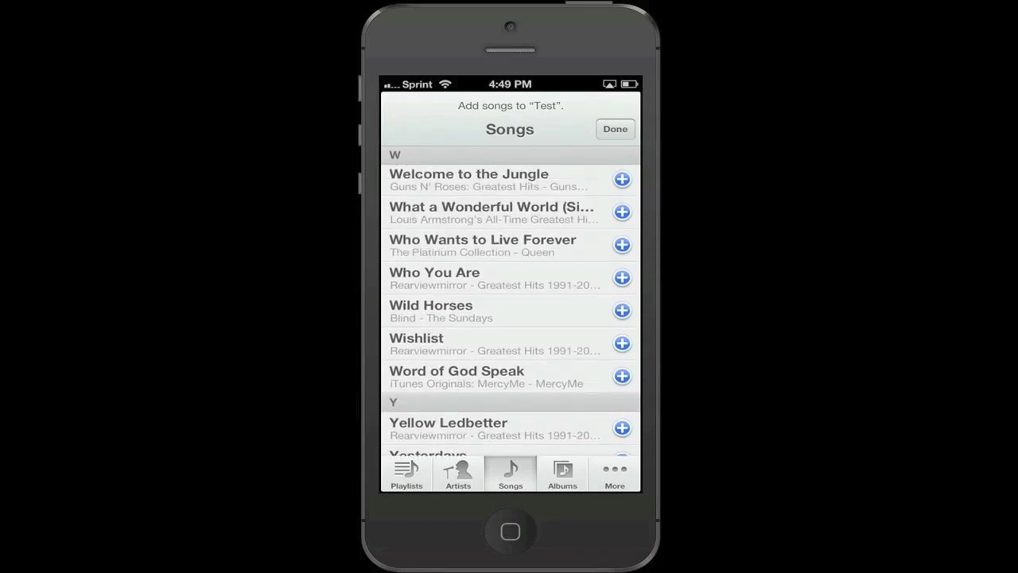
{"action": "left_click", "coordinate": [622, 211]}
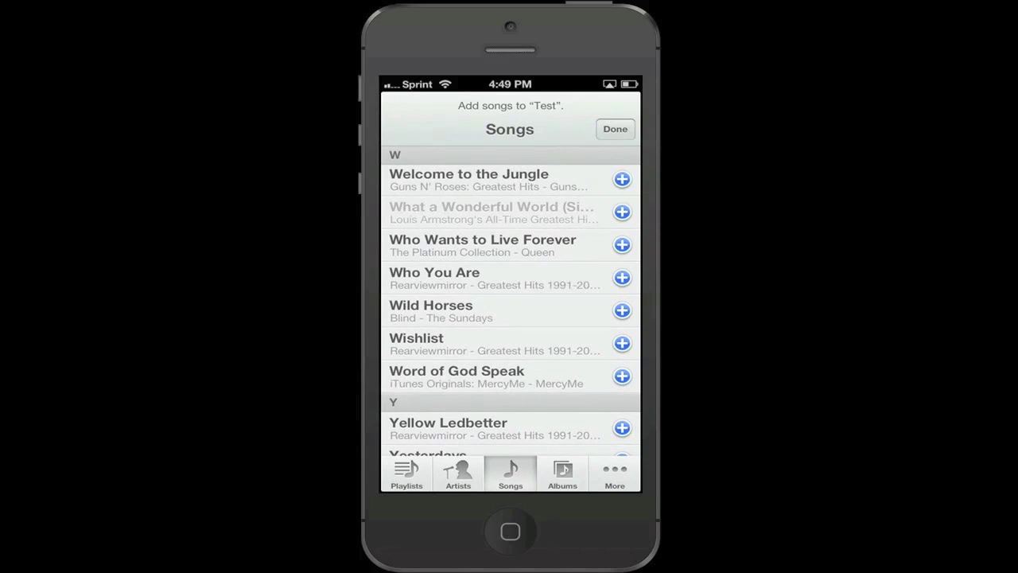
{"action": "left_click", "coordinate": [615, 129]}
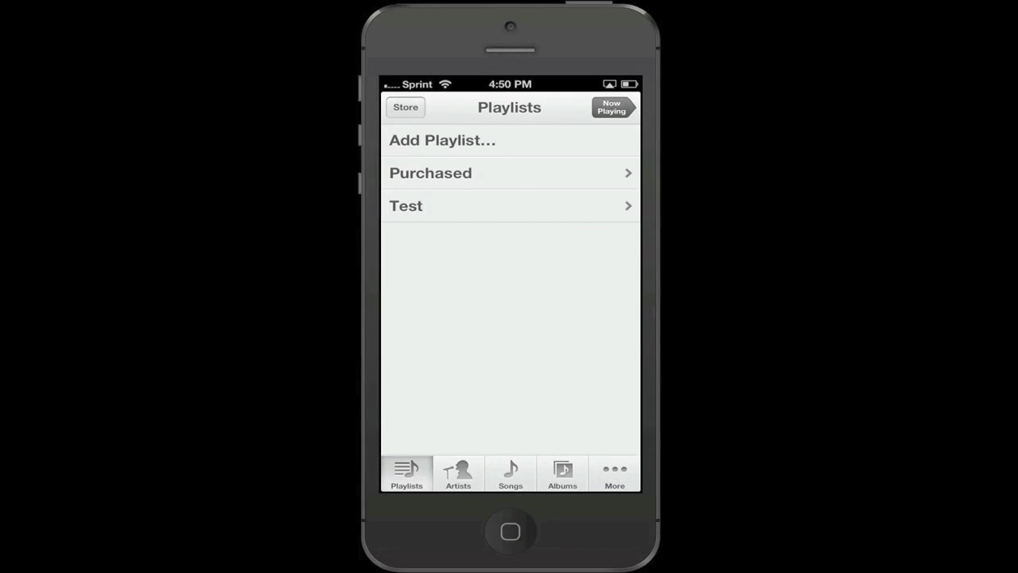
Open the Test playlist to view its five songs and bring up the delete-playlist prompt.
{"action": "left_click", "coordinate": [429, 205]}
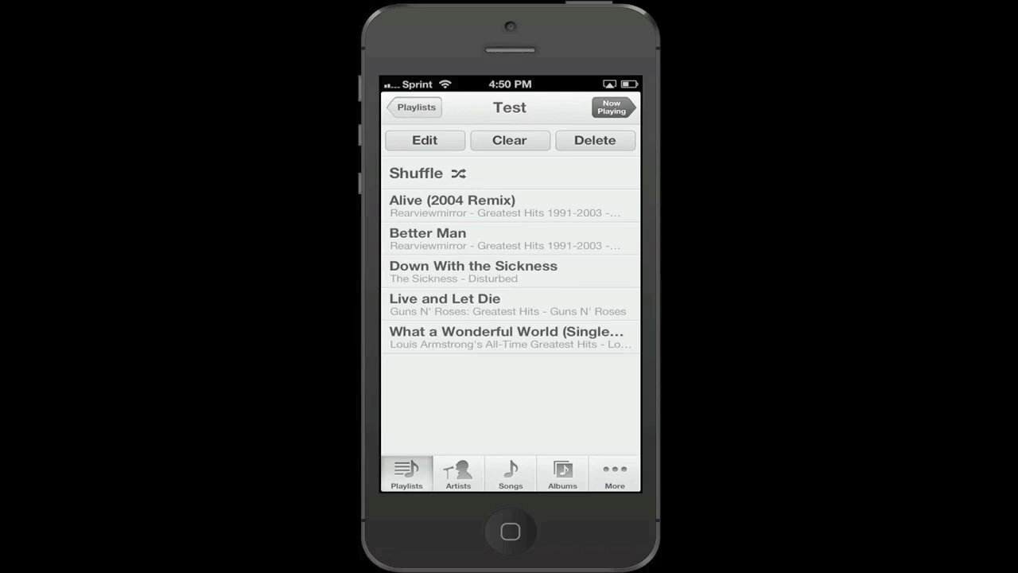
{"action": "left_click", "coordinate": [595, 140]}
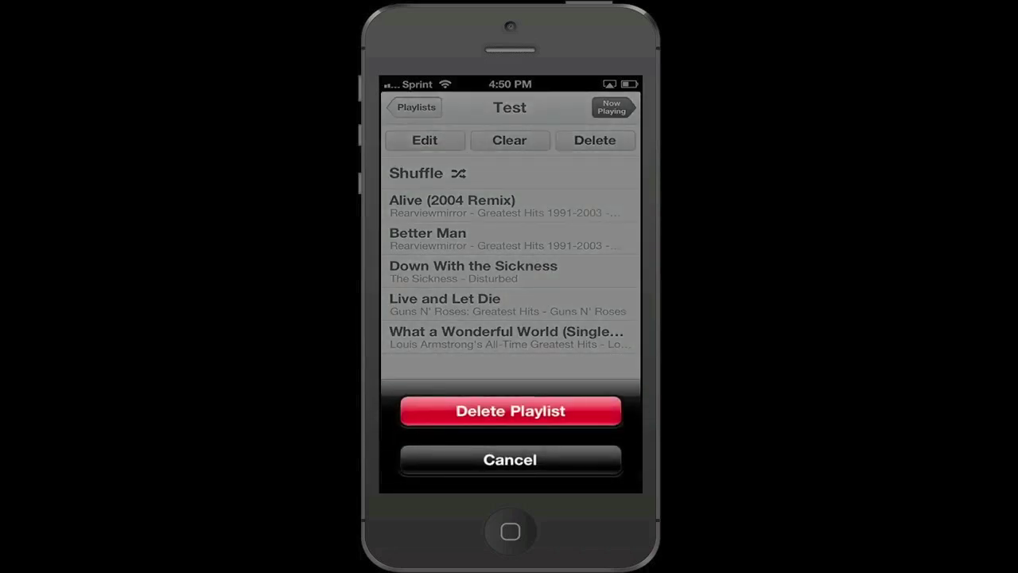
{"action": "left_click", "coordinate": [510, 460]}
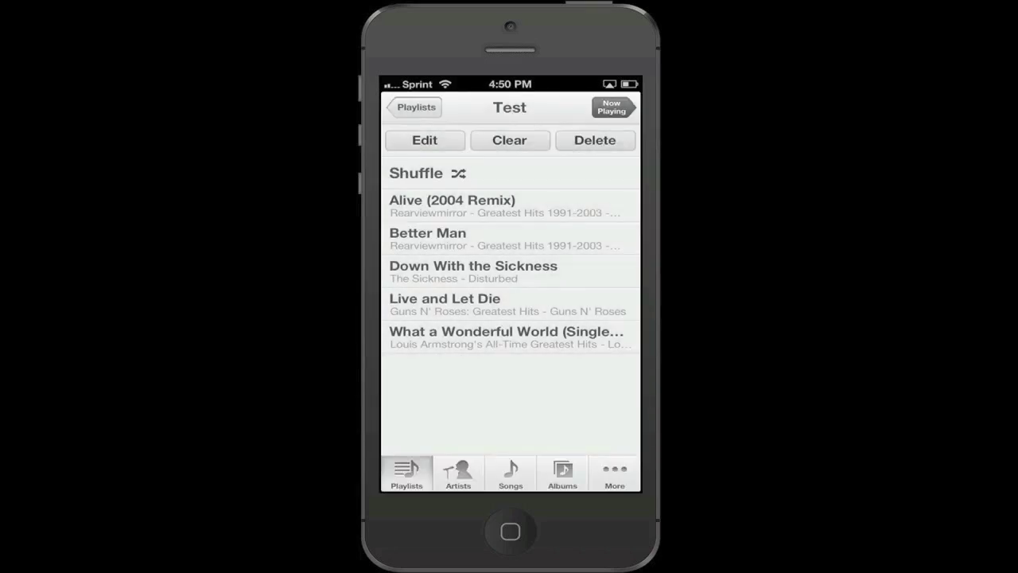
{"action": "left_click", "coordinate": [510, 140]}
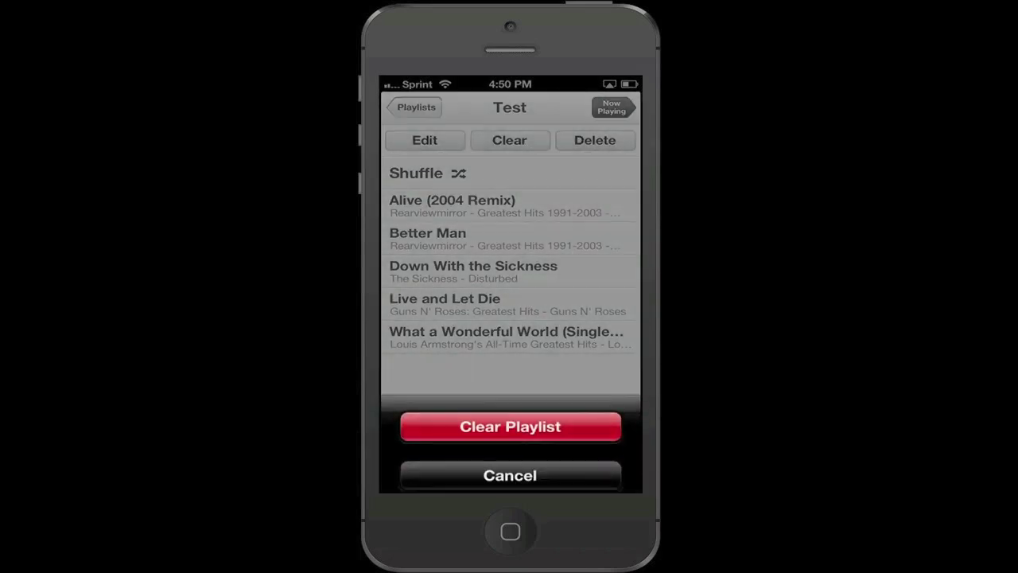
{"action": "left_click", "coordinate": [510, 460]}
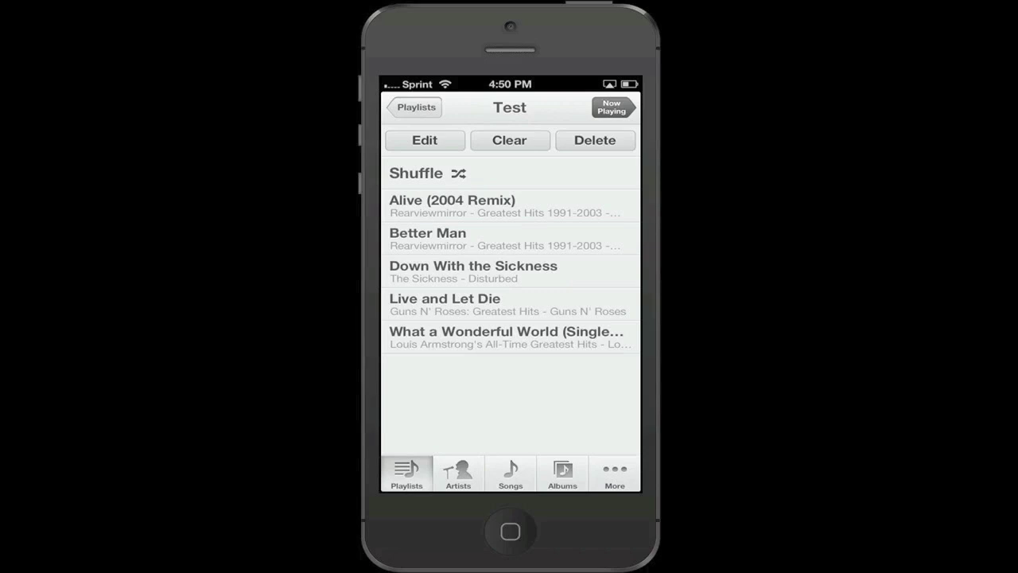
{"action": "left_click", "coordinate": [425, 140]}
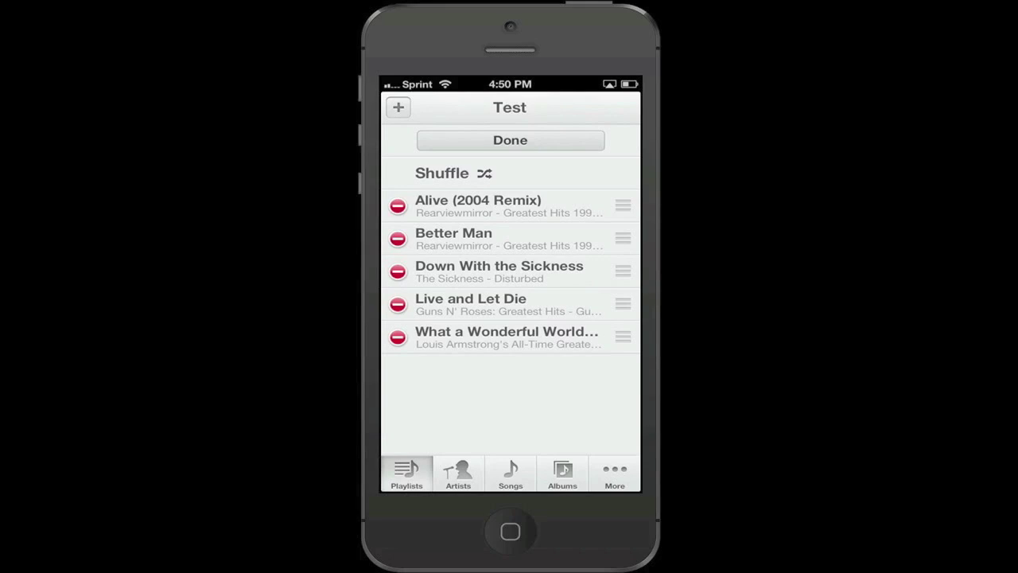
Delete Alive (2004 Remix) from Test, leaving four songs, and open the add-songs list.
{"action": "left_click", "coordinate": [397, 206]}
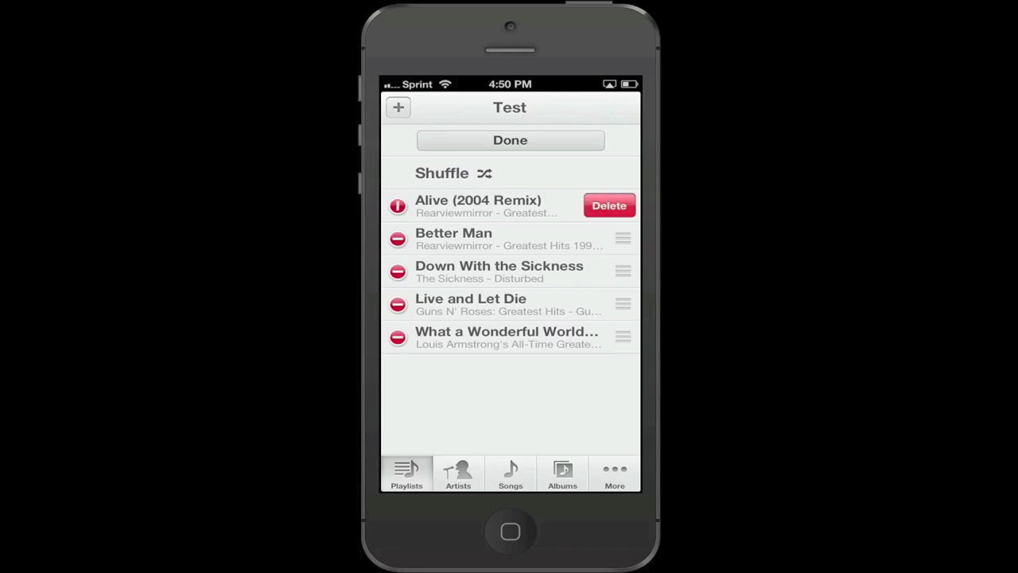
{"action": "left_click", "coordinate": [610, 205]}
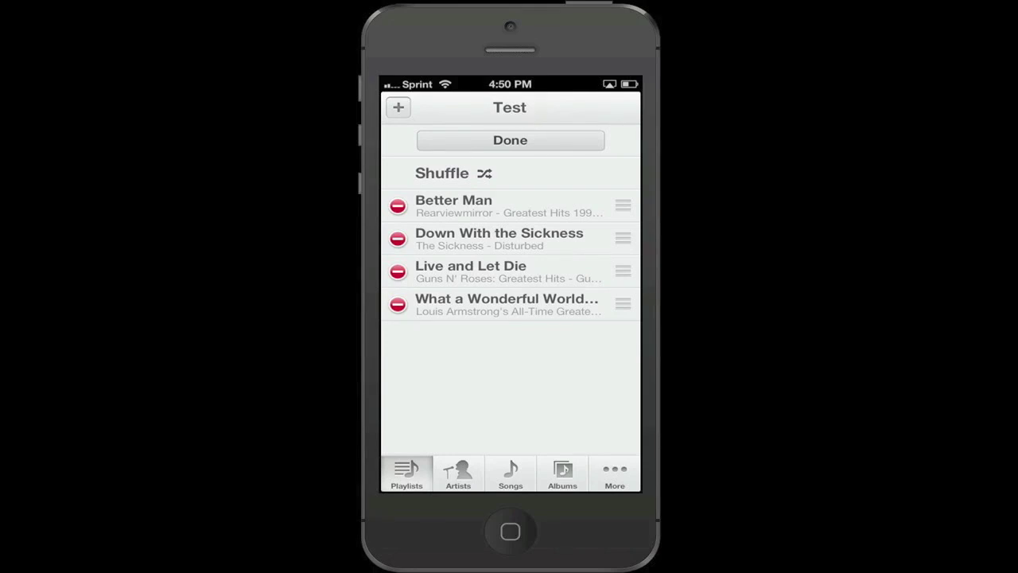
{"action": "left_click", "coordinate": [398, 108]}
Append 18 and Life to the end of Test and return to the Playlists screen.
{"action": "scroll", "coordinate": [511, 309], "scroll_direction": "down", "scroll_amount": 5}
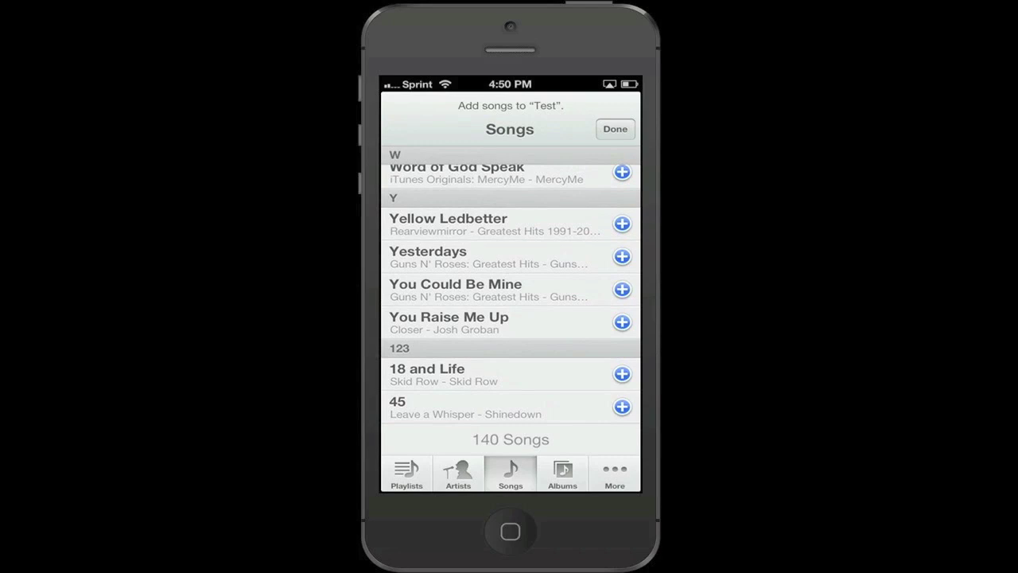
{"action": "scroll", "coordinate": [510, 310], "scroll_direction": "up", "scroll_amount": 5}
{"action": "scroll", "coordinate": [511, 310], "scroll_direction": "down", "scroll_amount": 5}
{"action": "left_click", "coordinate": [446, 374]}
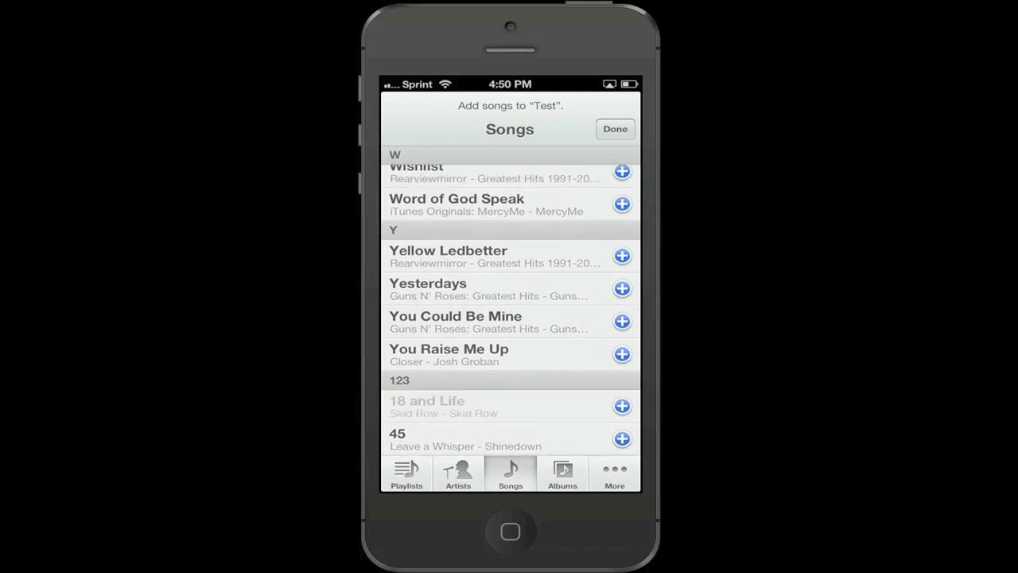
{"action": "left_click", "coordinate": [615, 129]}
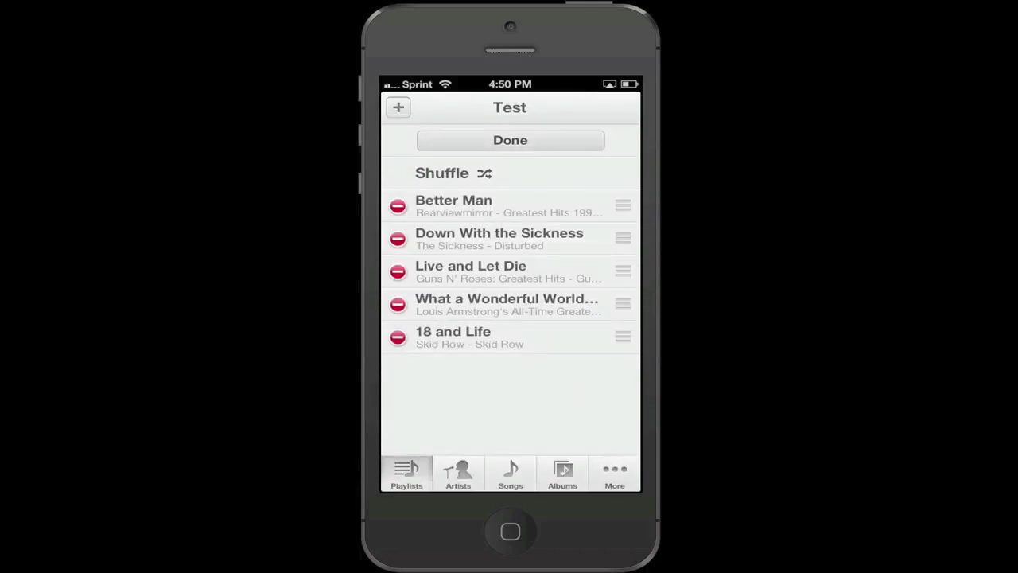
{"action": "left_click", "coordinate": [510, 140]}
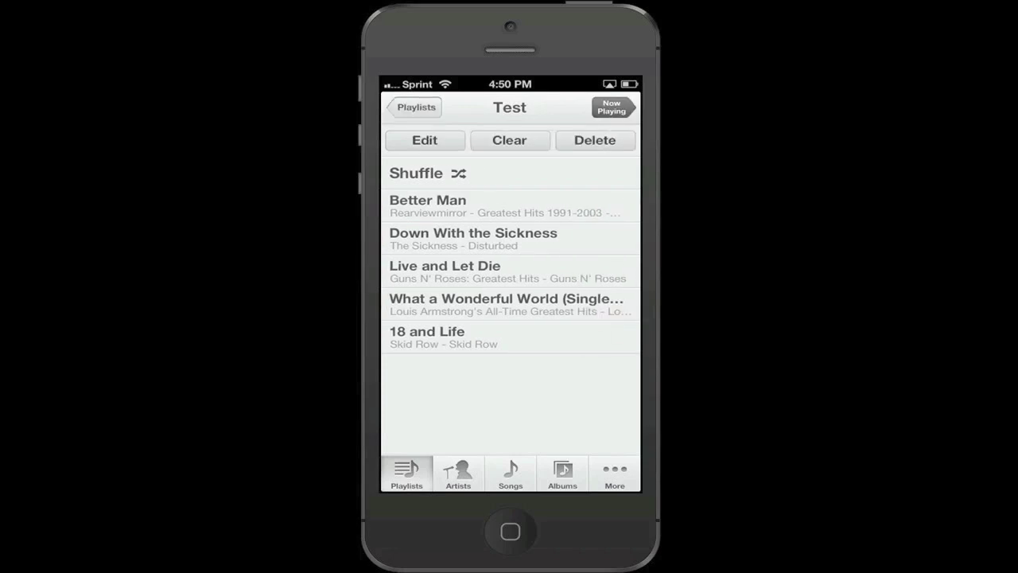
{"action": "left_click", "coordinate": [415, 108]}
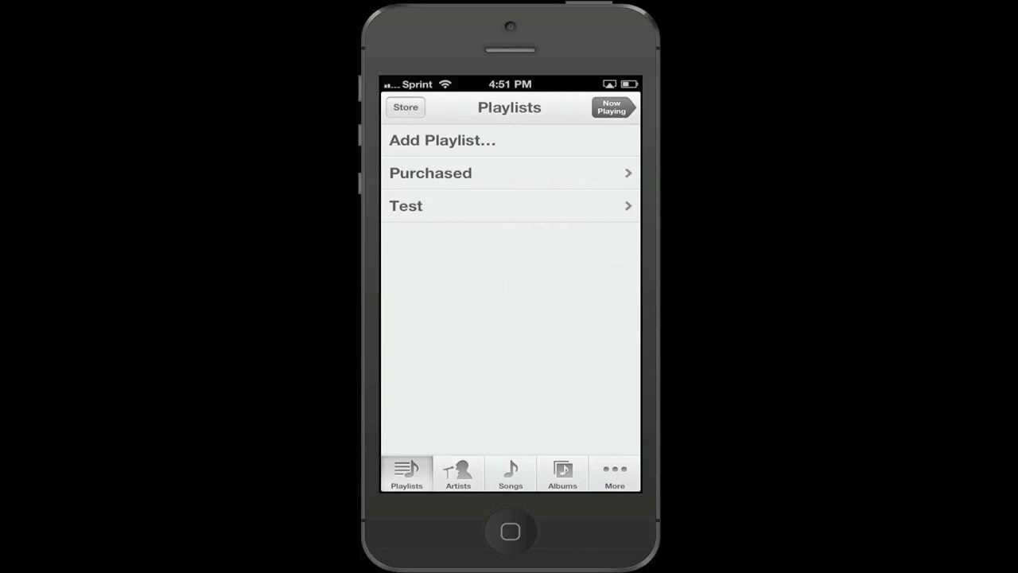